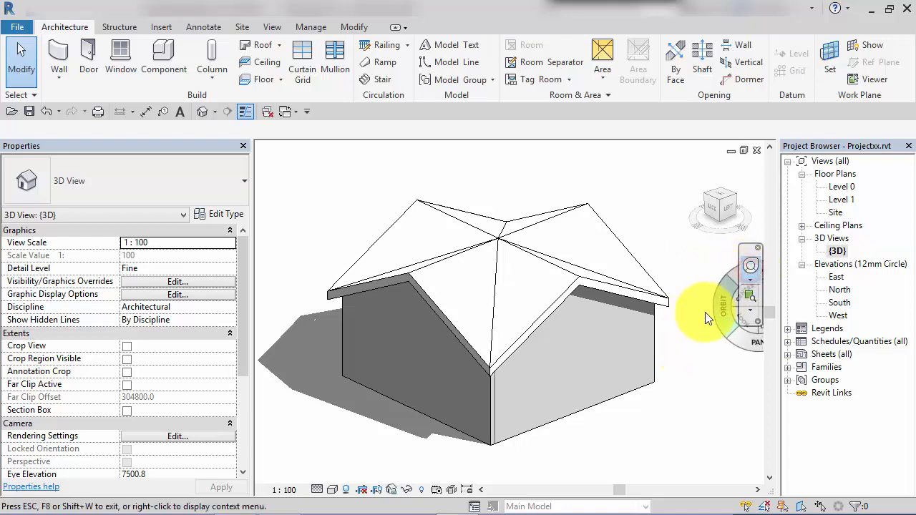
# Delete the existing roof from the building in the 3D view
pyautogui.moveTo(712, 320); pyautogui.dragTo(748, 332)
pyautogui.press('Escape')
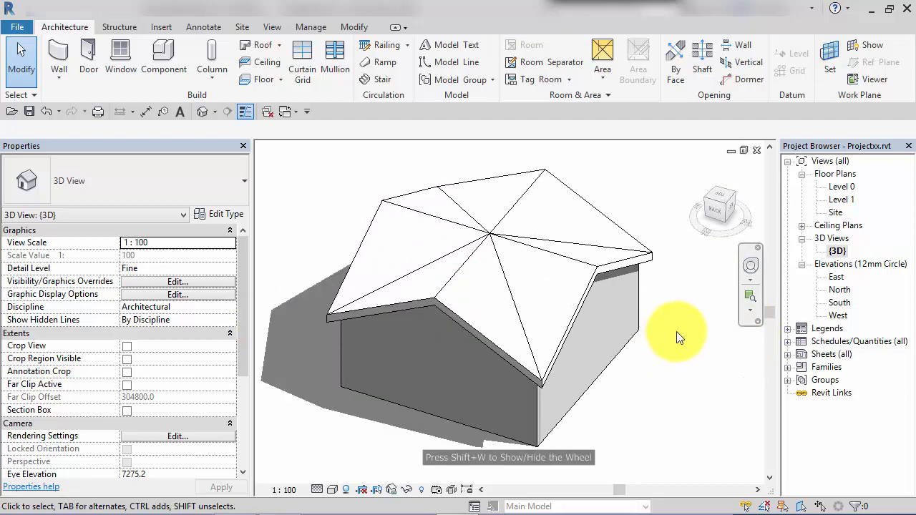
pyautogui.click(618, 233)
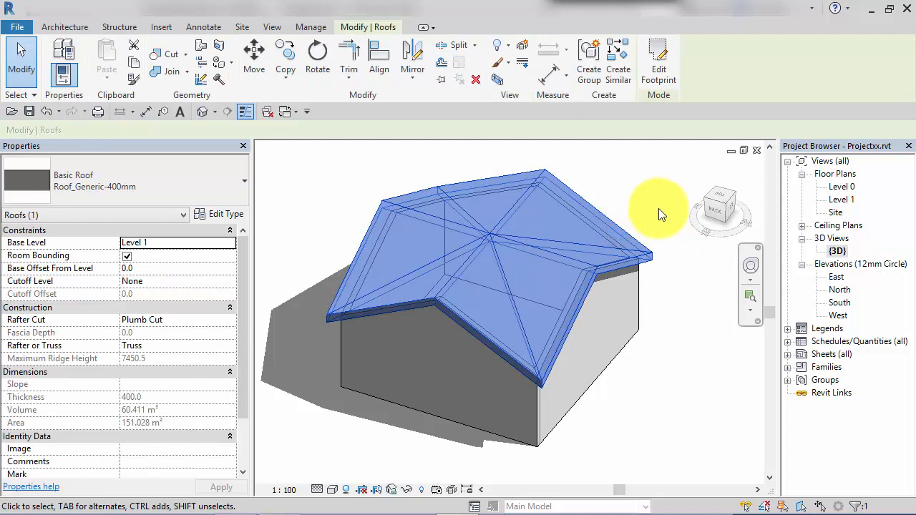
pyautogui.press('Delete')
pyautogui.moveTo(662, 384); pyautogui.dragTo(671, 386, button='middle')
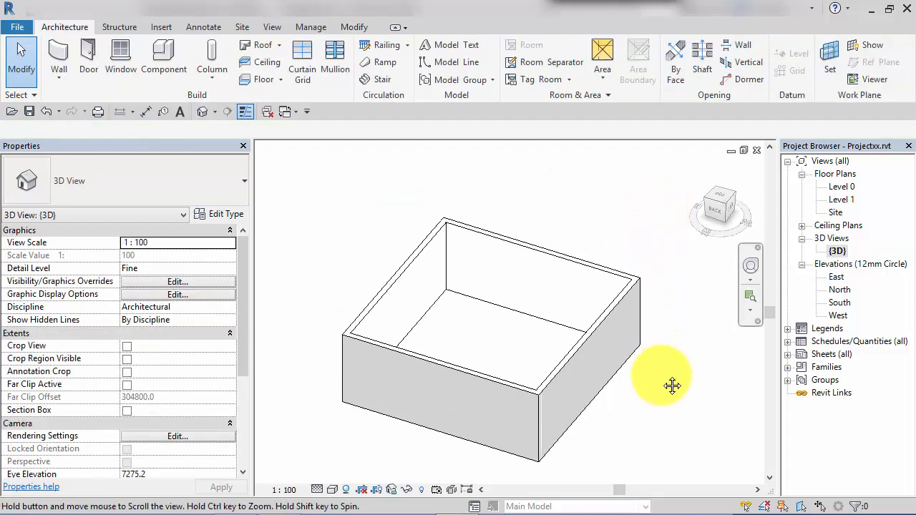
# Sketch a roof footprint on the Level 1 plan from the whole chain of walls, with a 500 overhang and no defined slope
pyautogui.doubleClick(842, 200)
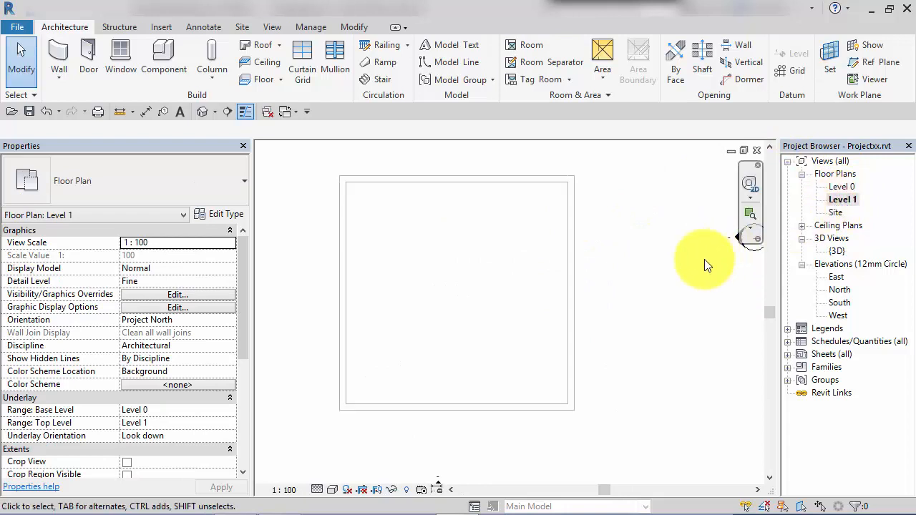
pyautogui.moveTo(634, 310); pyautogui.dragTo(662, 323, button='middle')
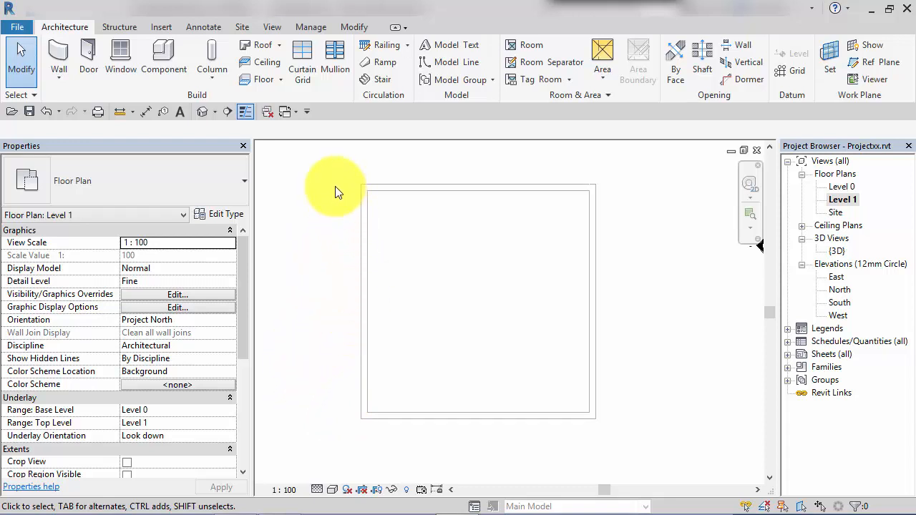
pyautogui.click(279, 45)
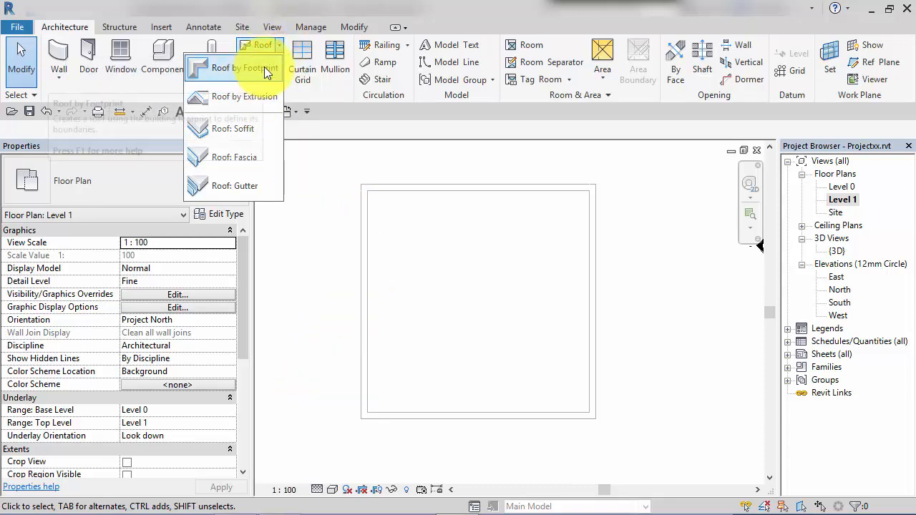
pyautogui.click(256, 69)
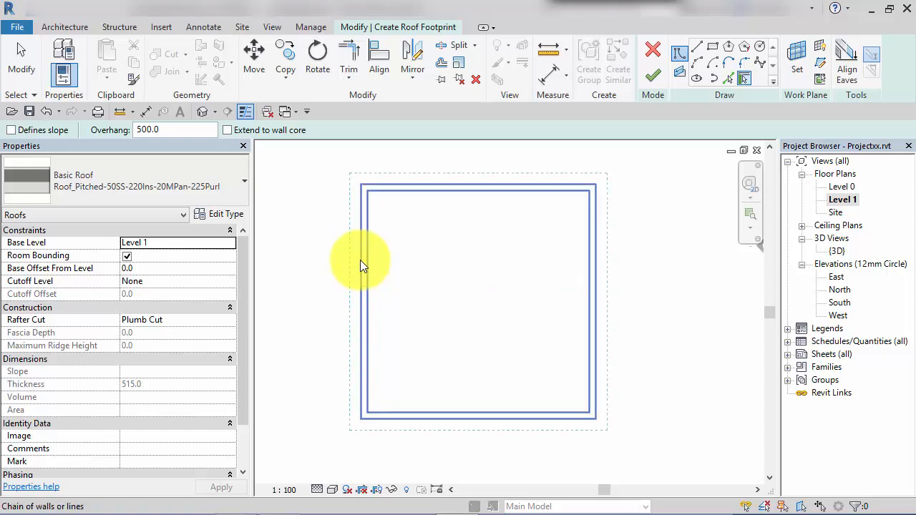
pyautogui.press('Tab')
pyautogui.click(361, 261)
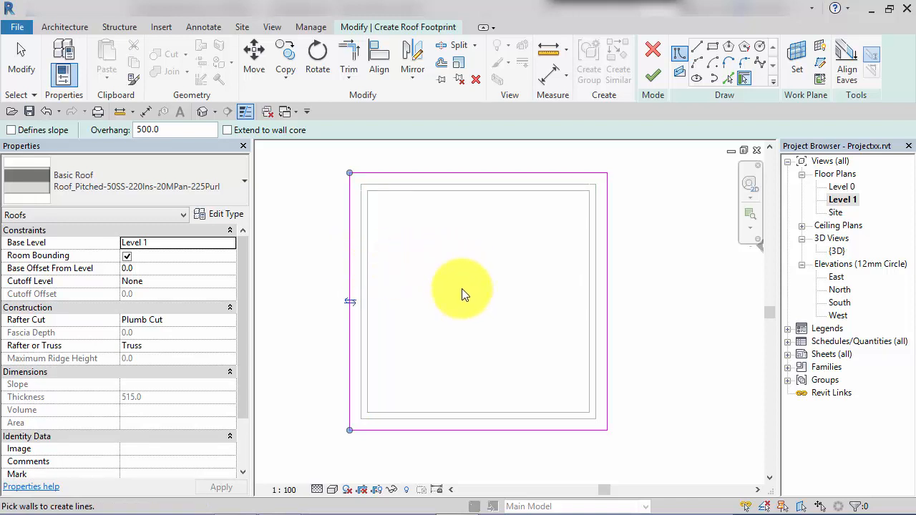
pyautogui.moveTo(466, 290); pyautogui.dragTo(474, 292, button='middle')
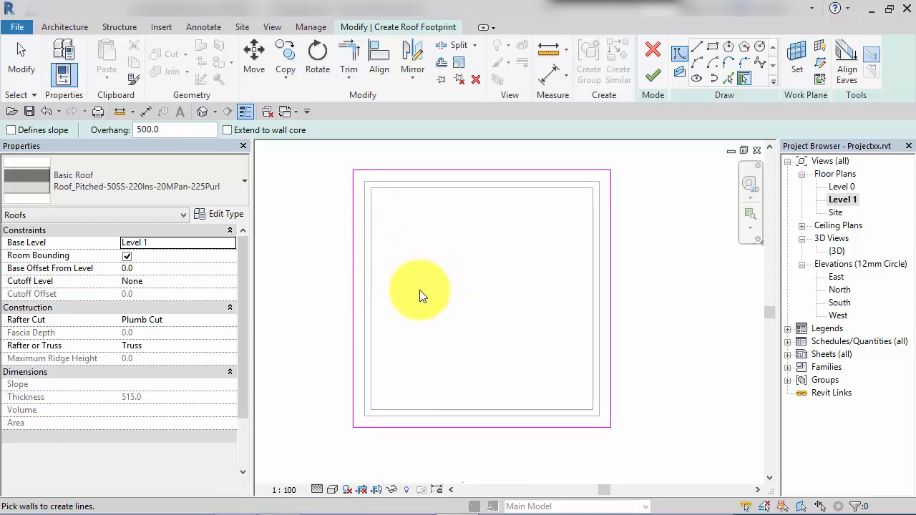
pyautogui.press('Escape')
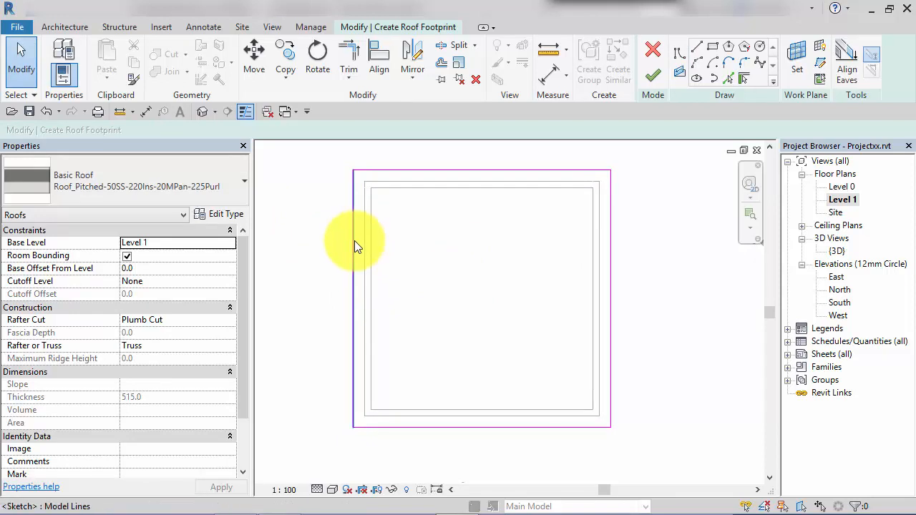
# Examine the slope and overhang properties of the roof footprint's boundary lines
pyautogui.click(353, 241)
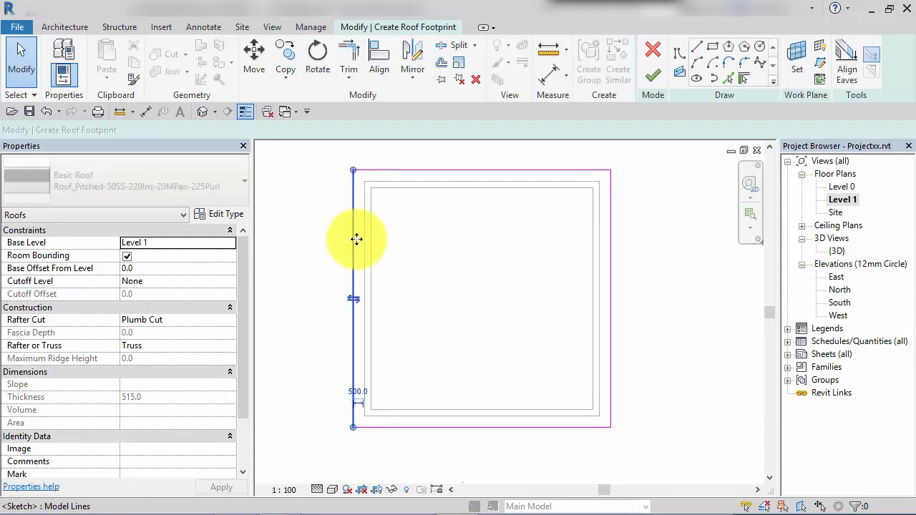
pyautogui.click(333, 211)
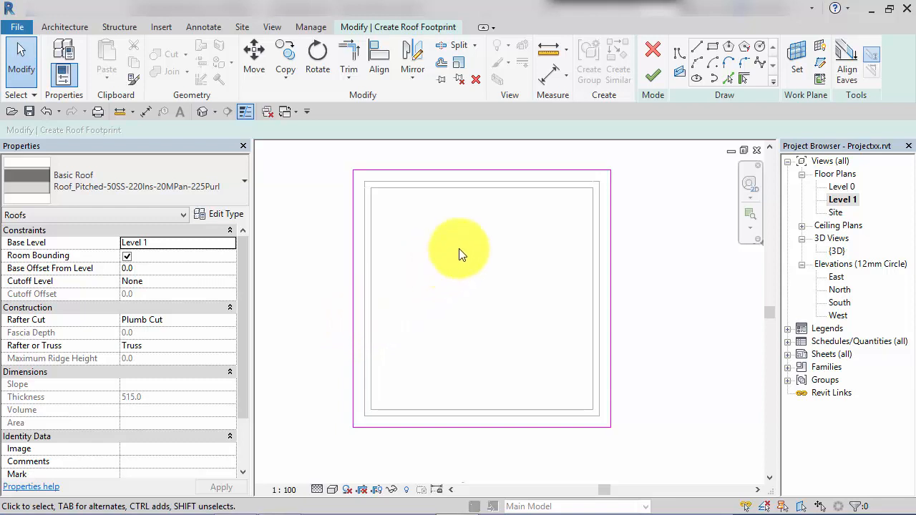
pyautogui.scroll(-1, 490, 276)
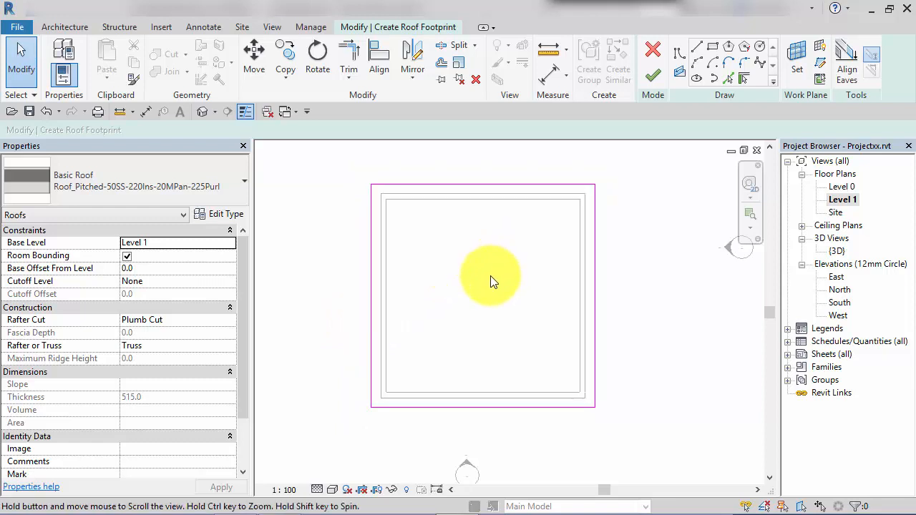
pyautogui.moveTo(491, 276); pyautogui.dragTo(478, 289, button='middle')
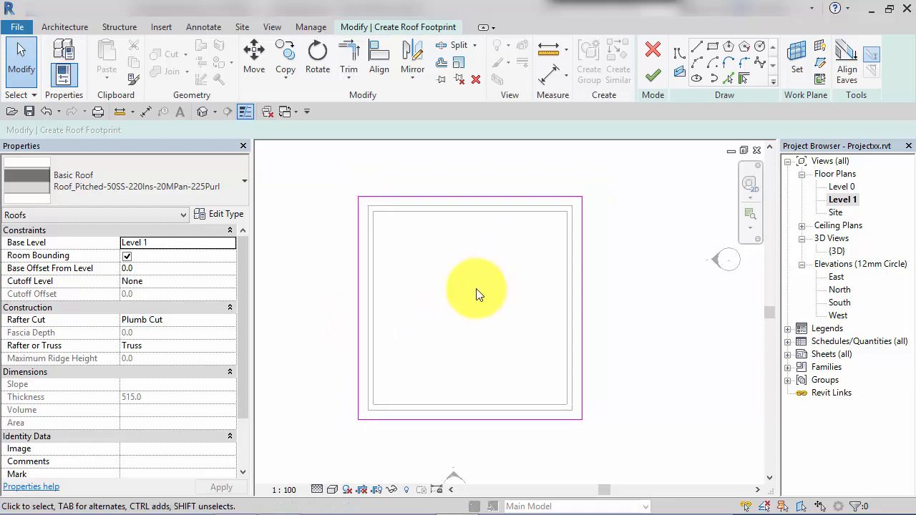
pyautogui.click(357, 302)
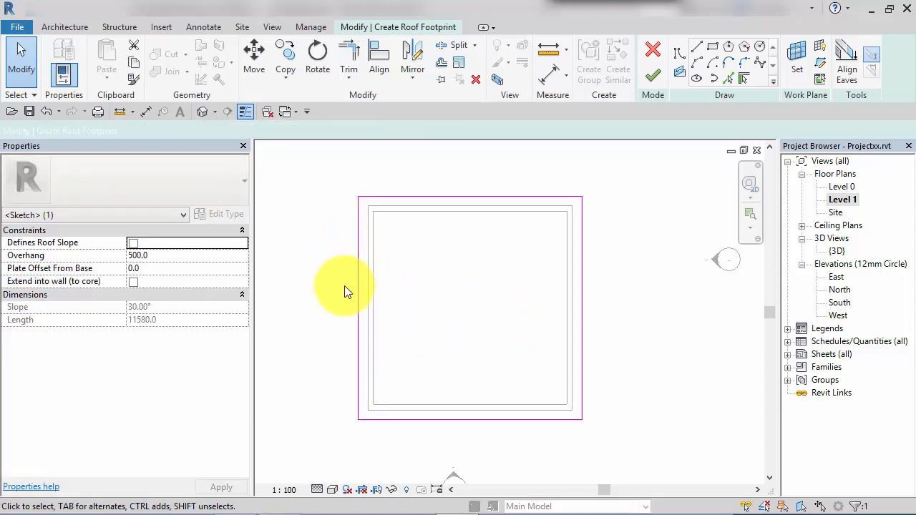
pyautogui.click(344, 291)
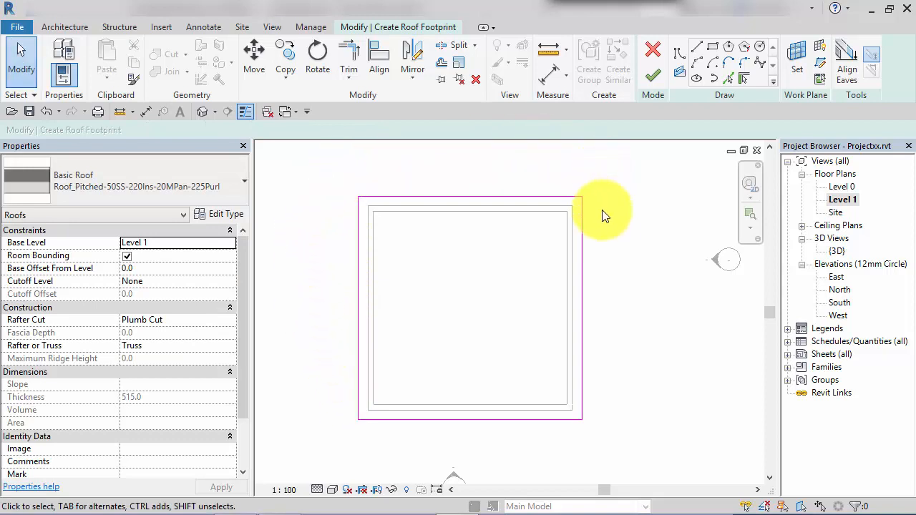
pyautogui.click(456, 198)
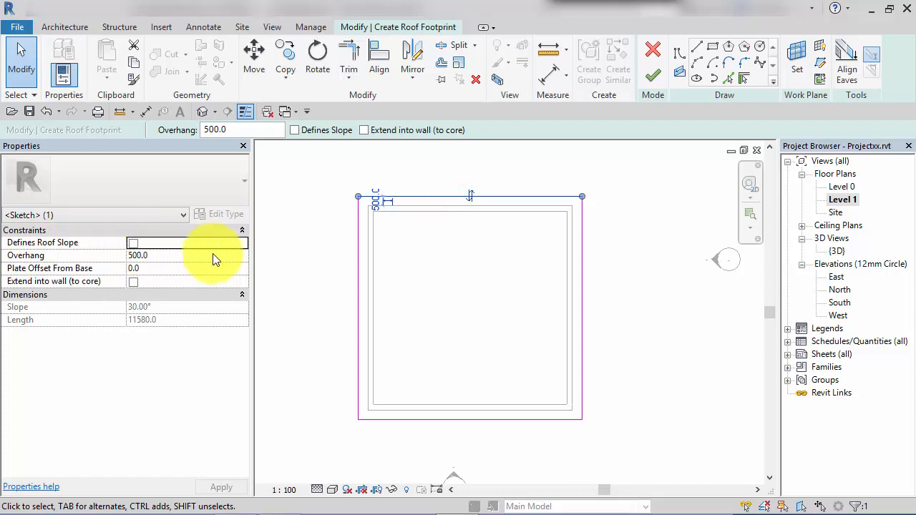
pyautogui.click(296, 280)
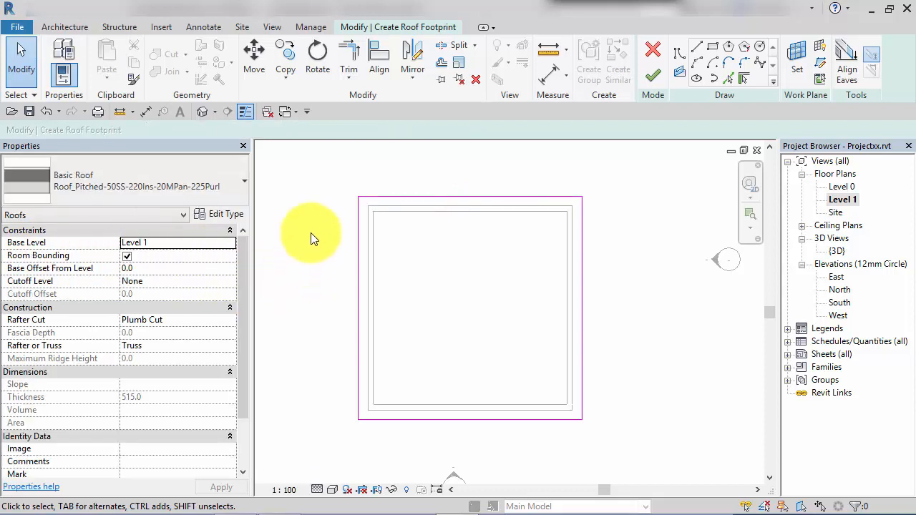
# Draw two slope arrows along the footprint's bottom edge, one from each corner to the edge's midpoint
pyautogui.click(681, 71)
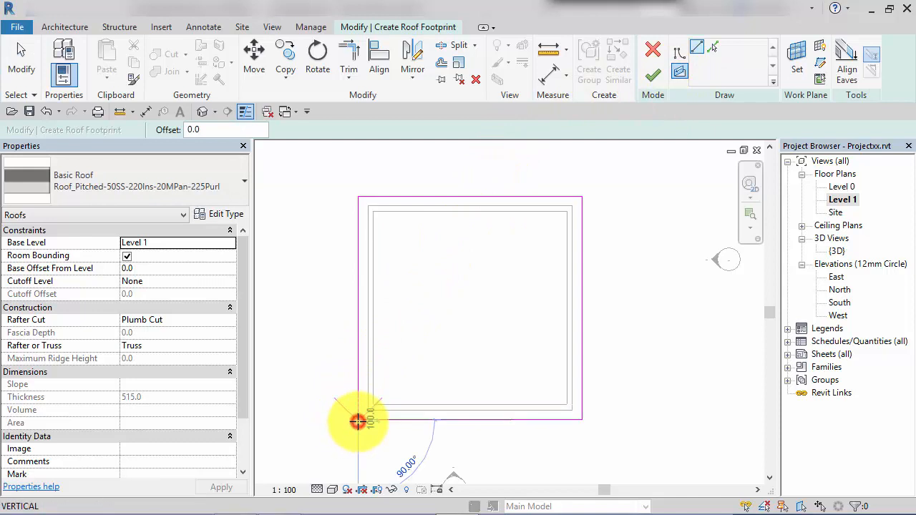
pyautogui.click(358, 420)
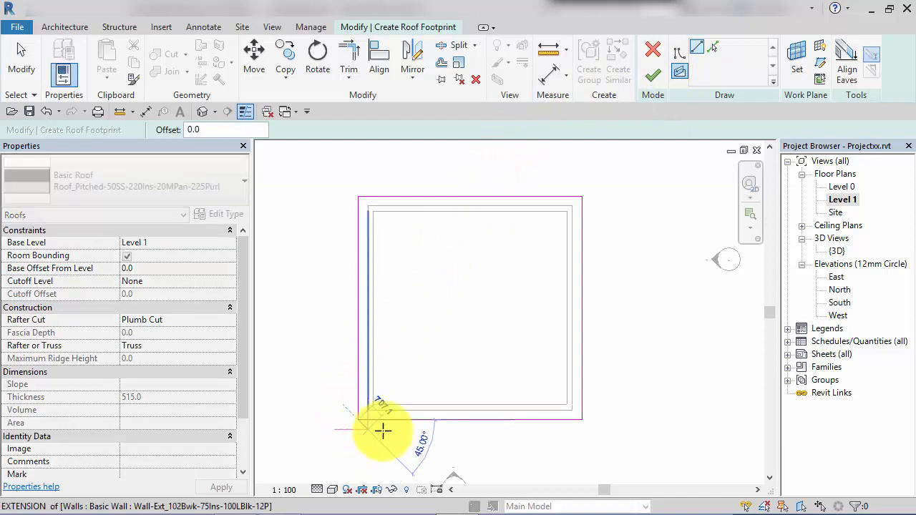
pyautogui.click(471, 419)
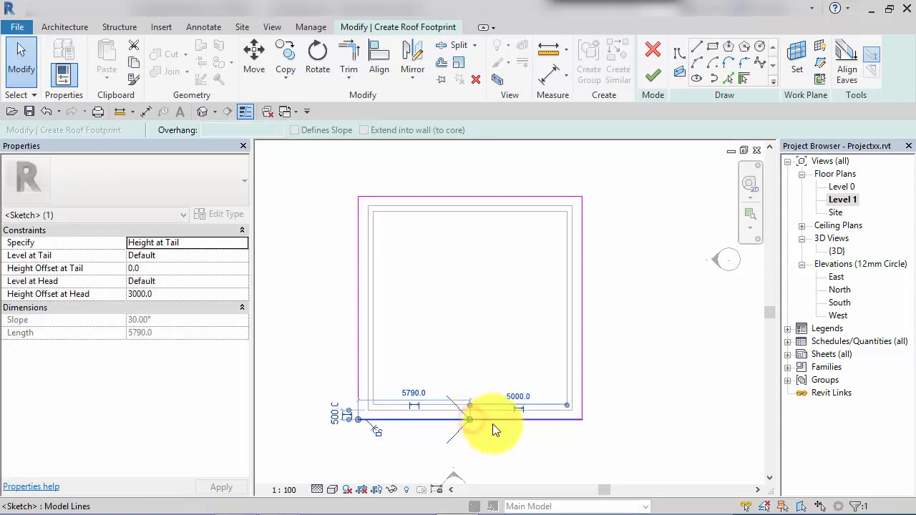
pyautogui.click(679, 74)
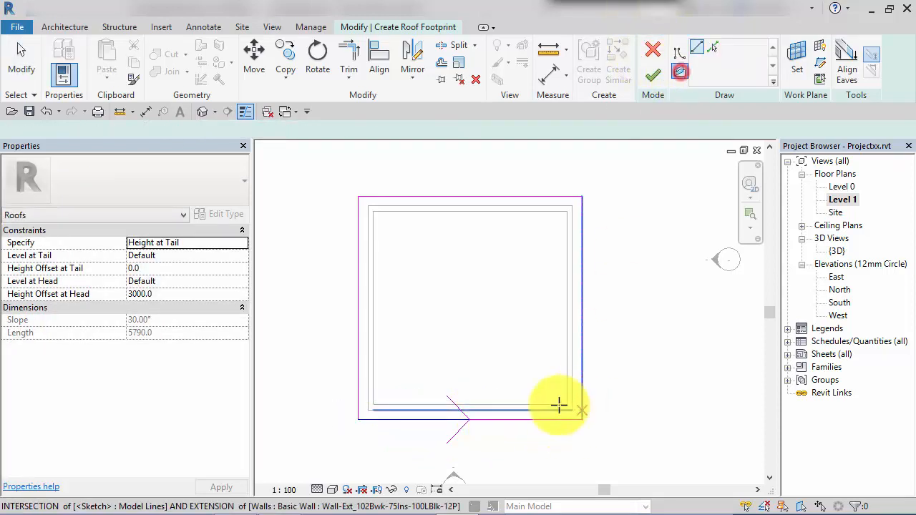
pyautogui.click(579, 422)
pyautogui.click(470, 418)
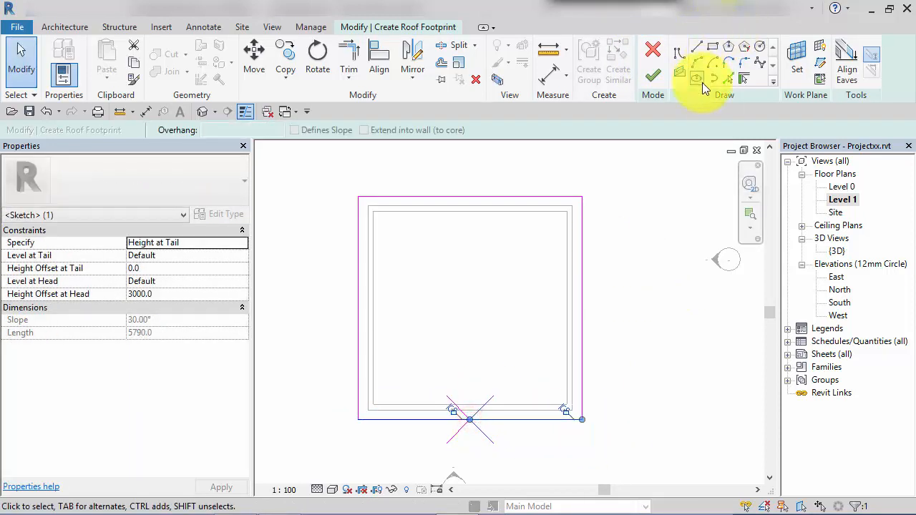
# Draw two slope arrows along the footprint's top edge, one from each corner to the edge's midpoint
pyautogui.click(680, 73)
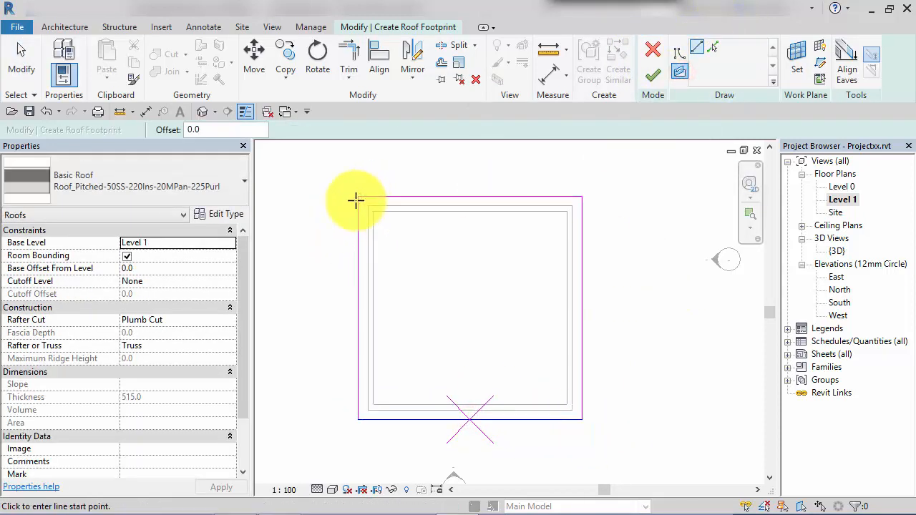
pyautogui.click(359, 196)
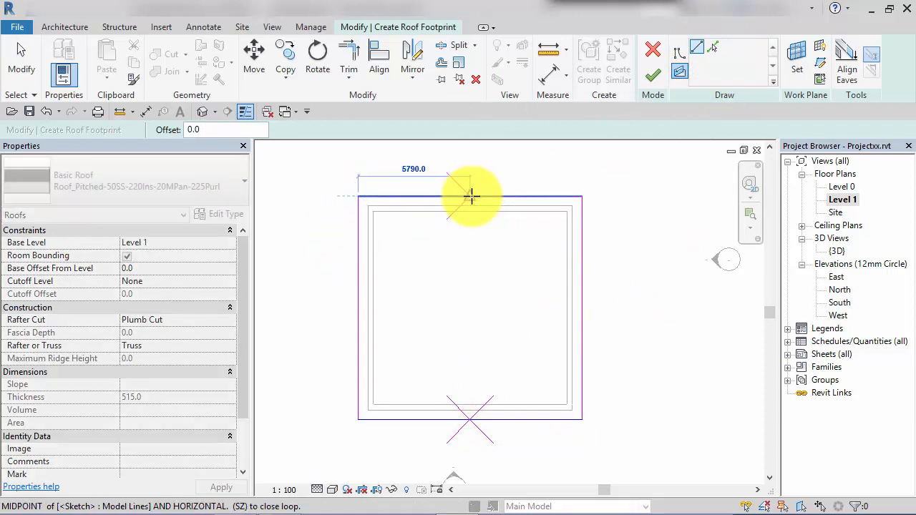
pyautogui.click(472, 197)
pyautogui.click(680, 73)
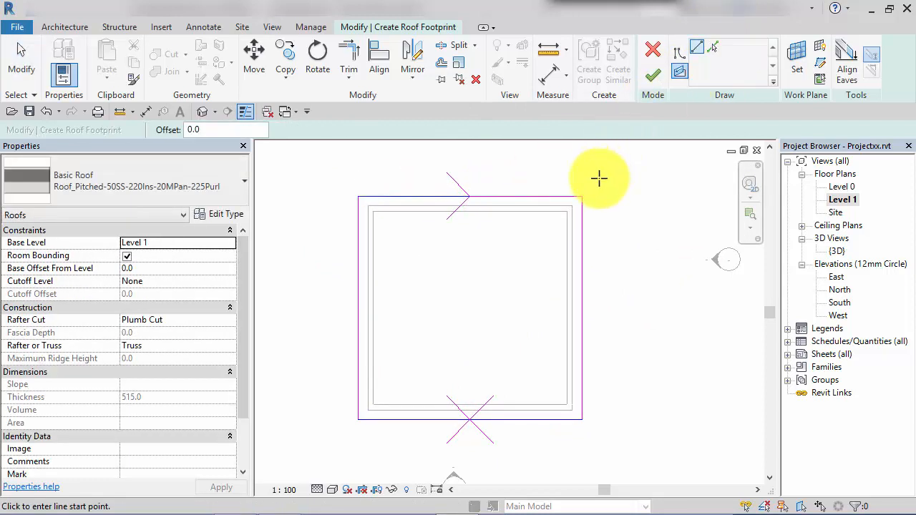
pyautogui.click(581, 197)
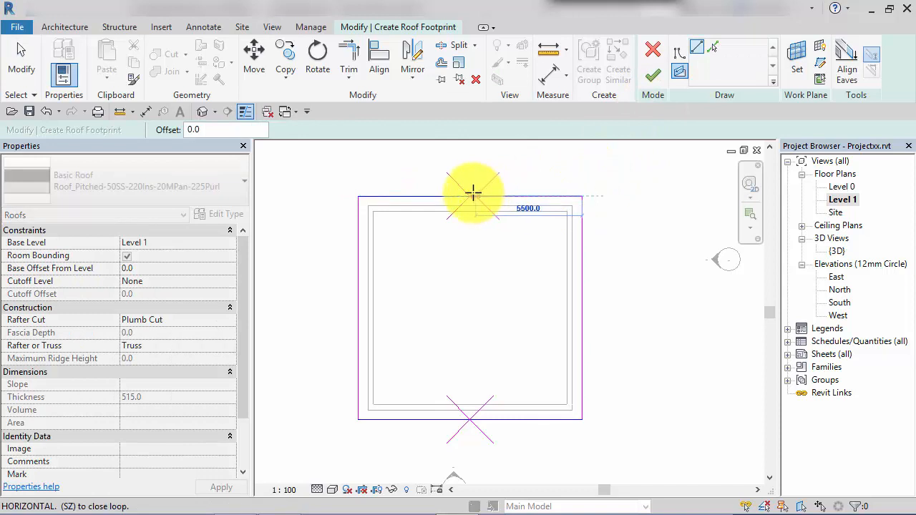
pyautogui.click(471, 194)
# Draw two slope arrows along the footprint's right edge, one from each corner to the edge's midpoint
pyautogui.click(677, 74)
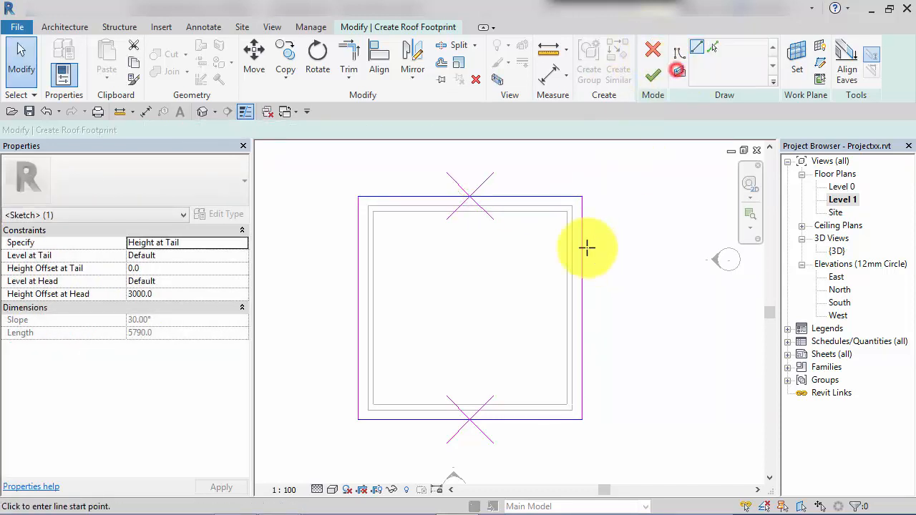
pyautogui.click(581, 197)
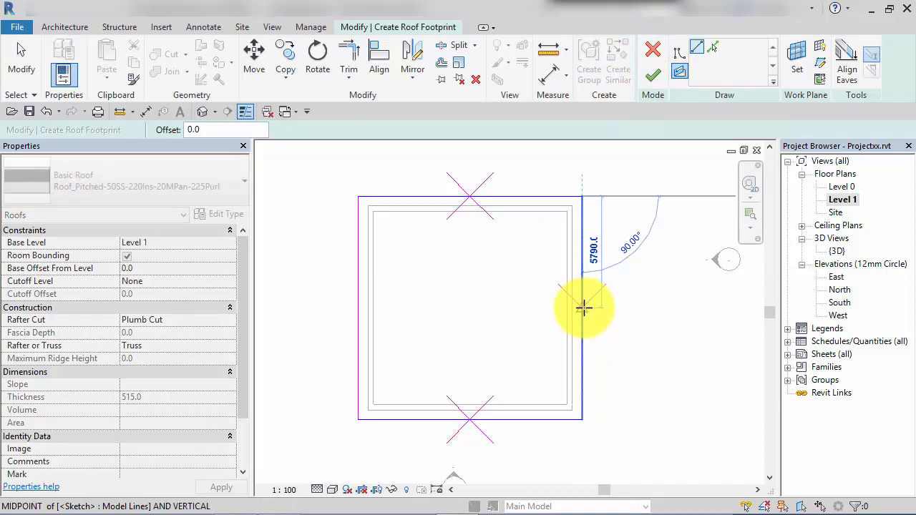
pyautogui.click(584, 307)
pyautogui.click(680, 76)
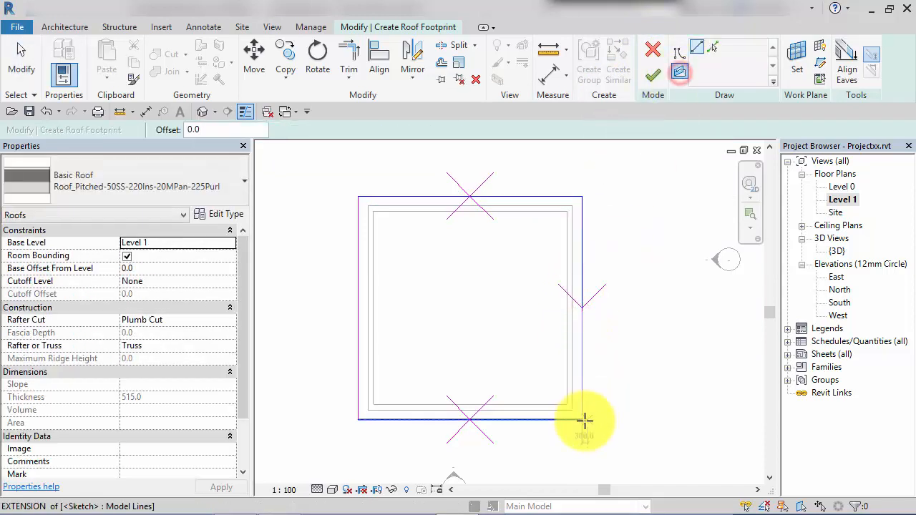
pyautogui.click(582, 419)
pyautogui.click(583, 308)
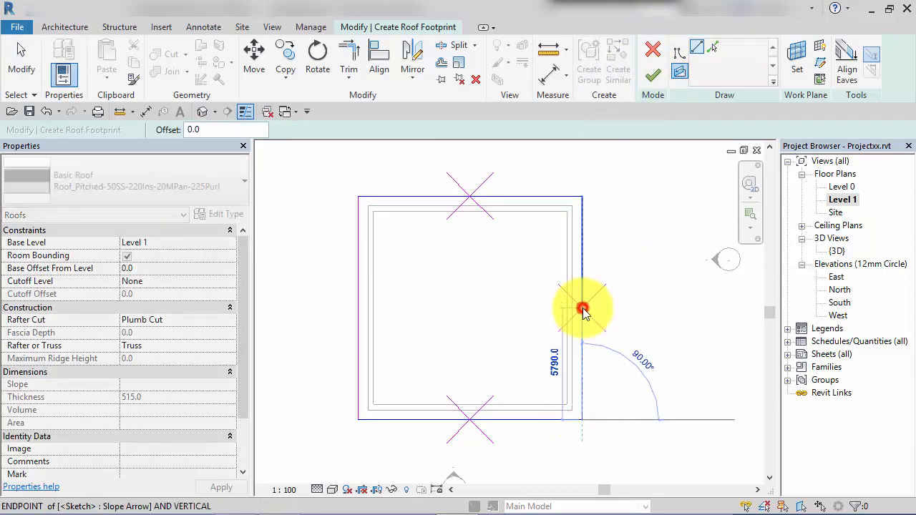
# Draw two slope arrows along the footprint's left edge, one from each corner to the edge's midpoint
pyautogui.click(679, 69)
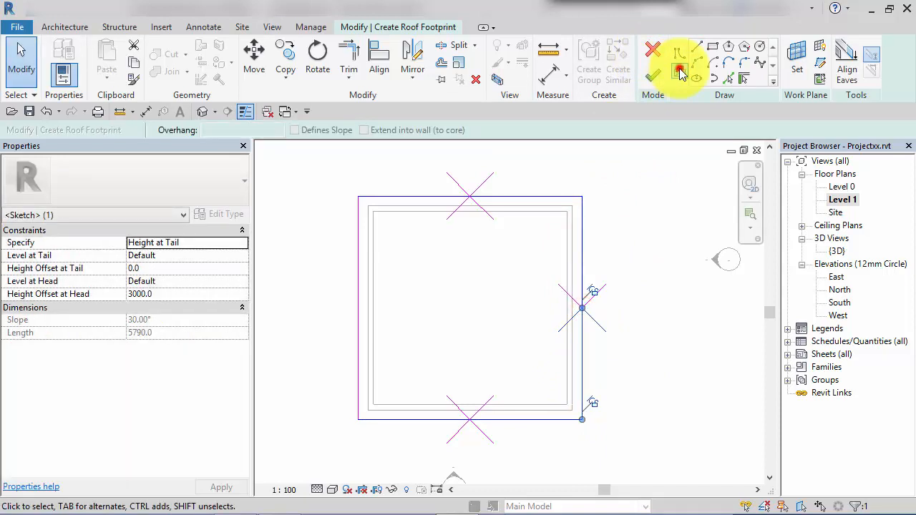
pyautogui.click(358, 419)
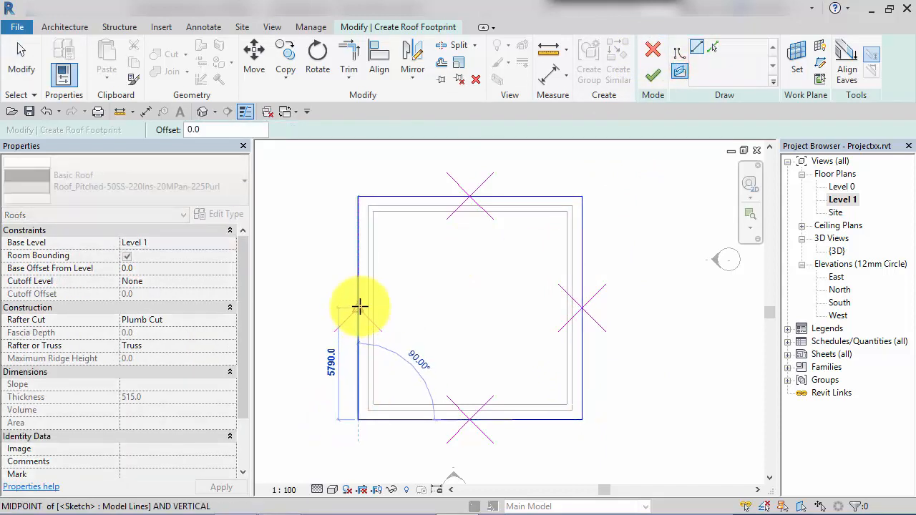
pyautogui.click(359, 306)
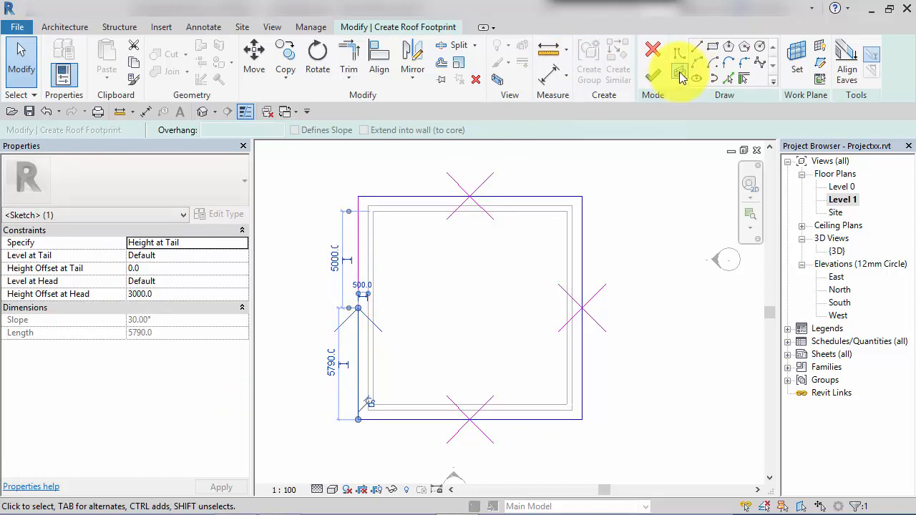
pyautogui.click(680, 78)
pyautogui.click(358, 196)
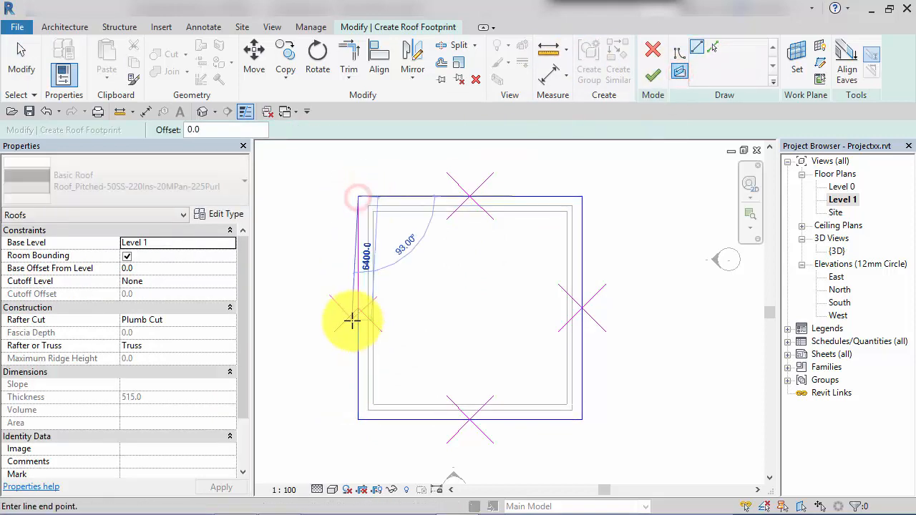
pyautogui.click(358, 309)
pyautogui.press('Escape')
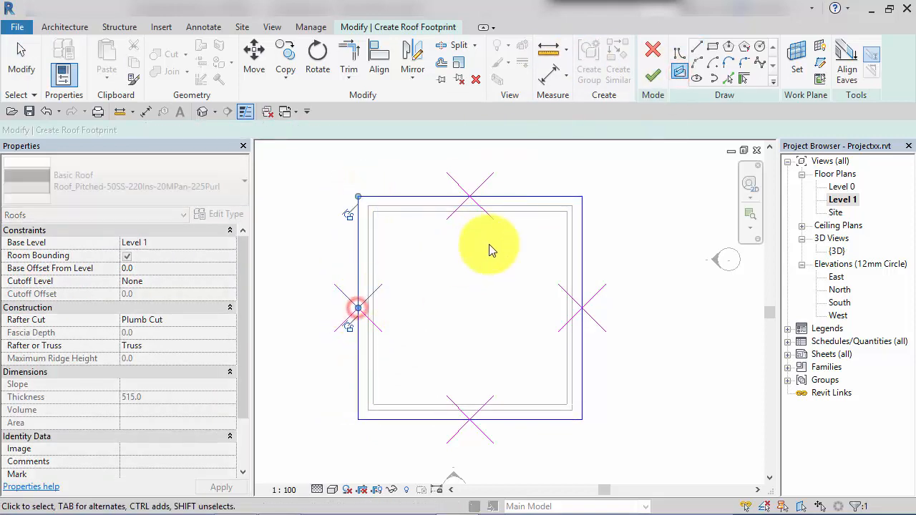
# Examine the height and slope options in the properties of the slope arrow on the top edge's left half
pyautogui.click(418, 195)
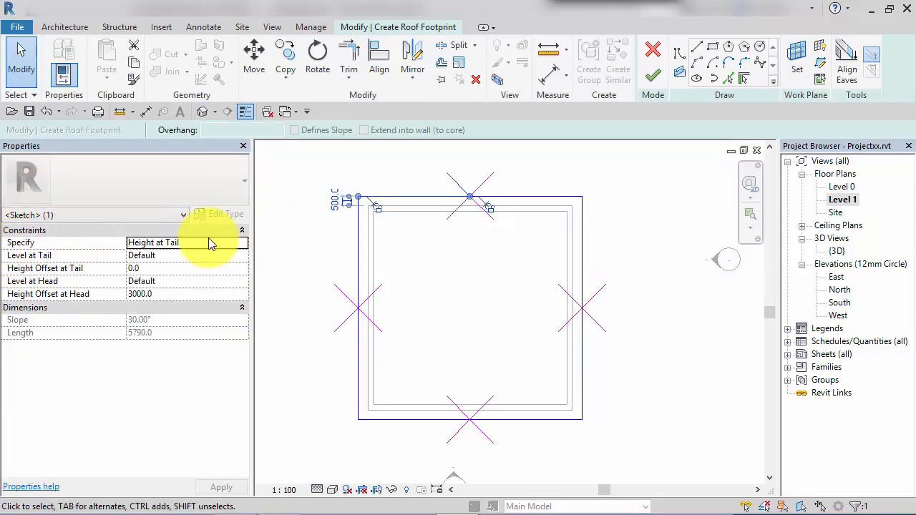
pyautogui.click(225, 243)
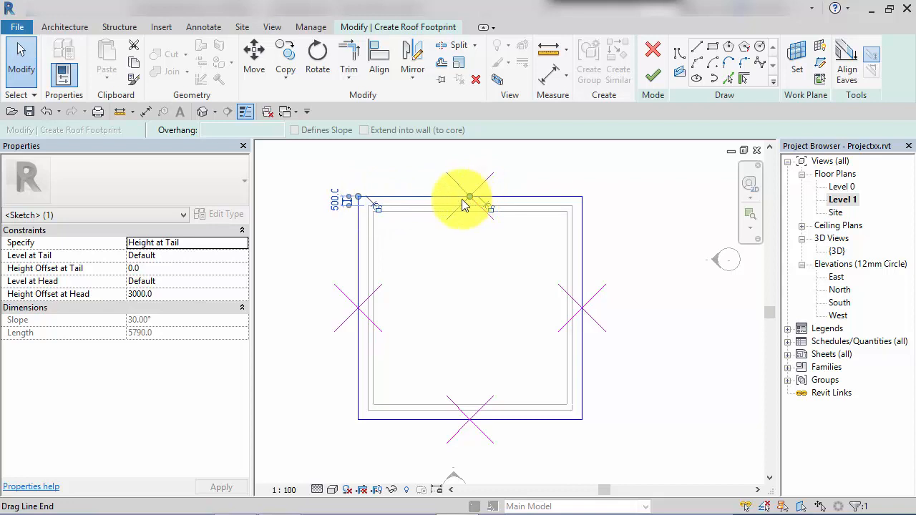
pyautogui.click(241, 244)
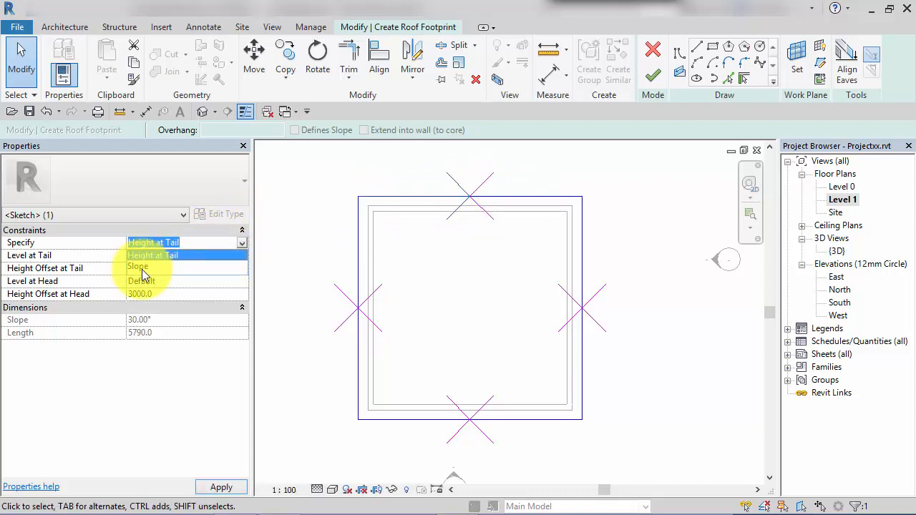
pyautogui.click(231, 189)
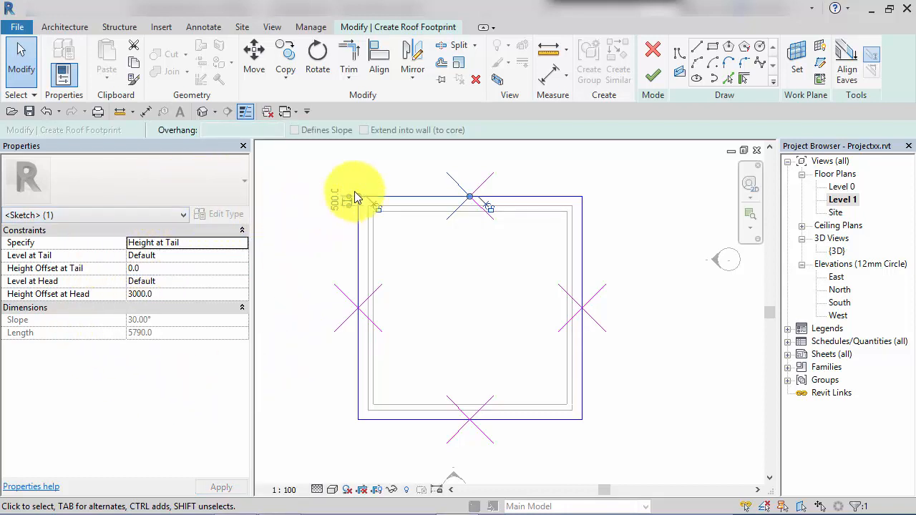
# Finish the roof footprint sketch and inspect the resulting roof in the {3D} view
pyautogui.click(652, 73)
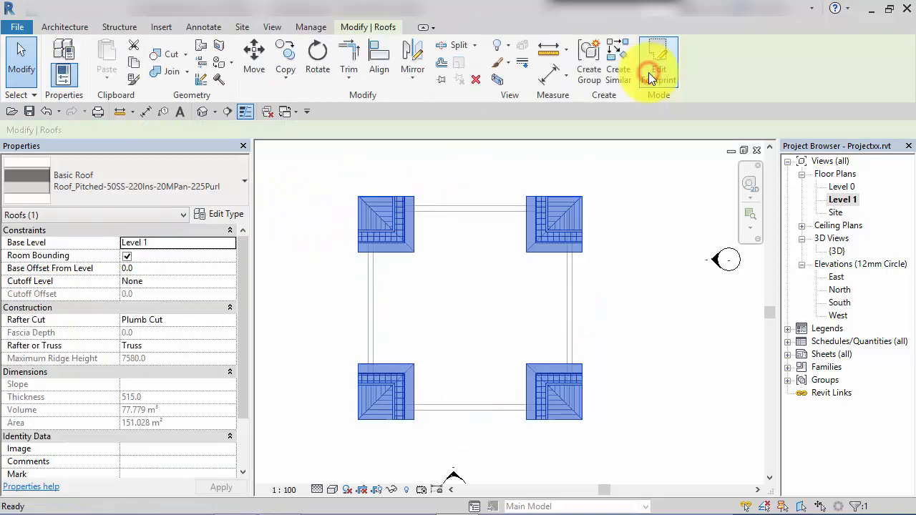
pyautogui.doubleClick(839, 250)
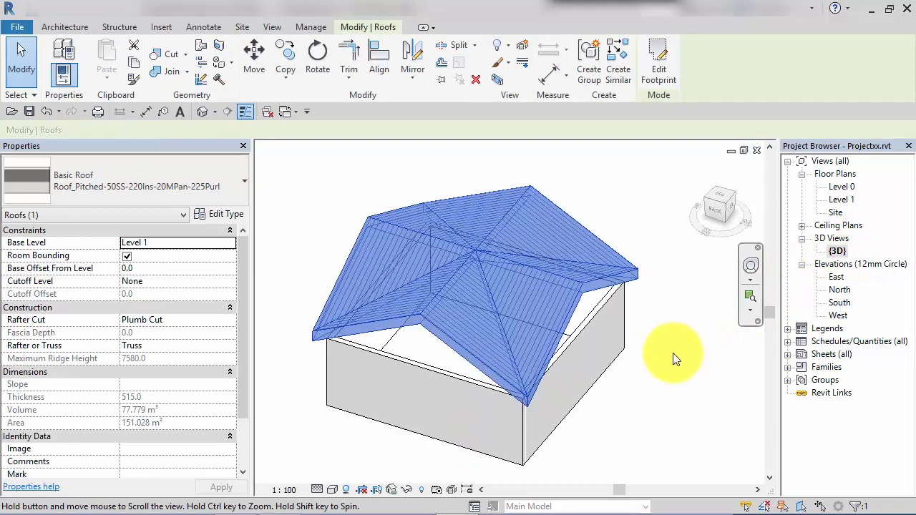
pyautogui.click(670, 354)
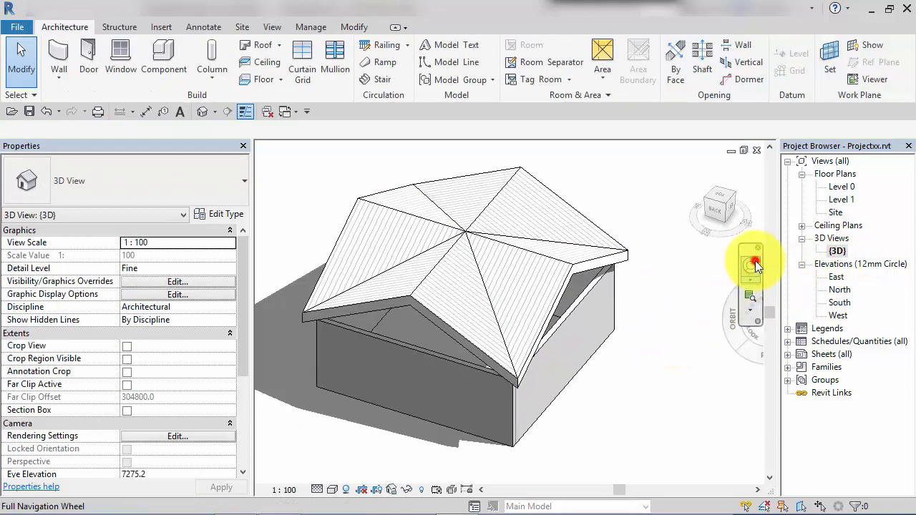
pyautogui.moveTo(716, 343)
pyautogui.mouseDown()
pyautogui.moveTo(688, 332)
pyautogui.moveTo(686, 301)
pyautogui.moveTo(707, 348)
pyautogui.mouseUp()
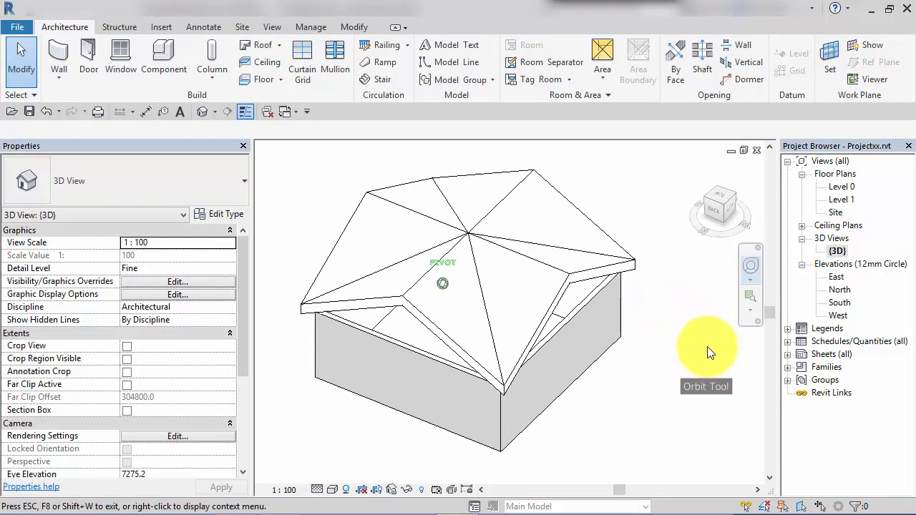
pyautogui.moveTo(707, 348)
pyautogui.keyDown('shift'); pyautogui.mouseDown(button='middle')
pyautogui.moveTo(685, 342)
pyautogui.moveTo(668, 322)
pyautogui.mouseUp(button='middle'); pyautogui.keyUp('shift')
pyautogui.scroll(-2, 686, 347)
# Select the whole building, filter out the roof, and attach the tops of the four walls to the roof
pyautogui.moveTo(341, 159); pyautogui.dragTo(658, 433)
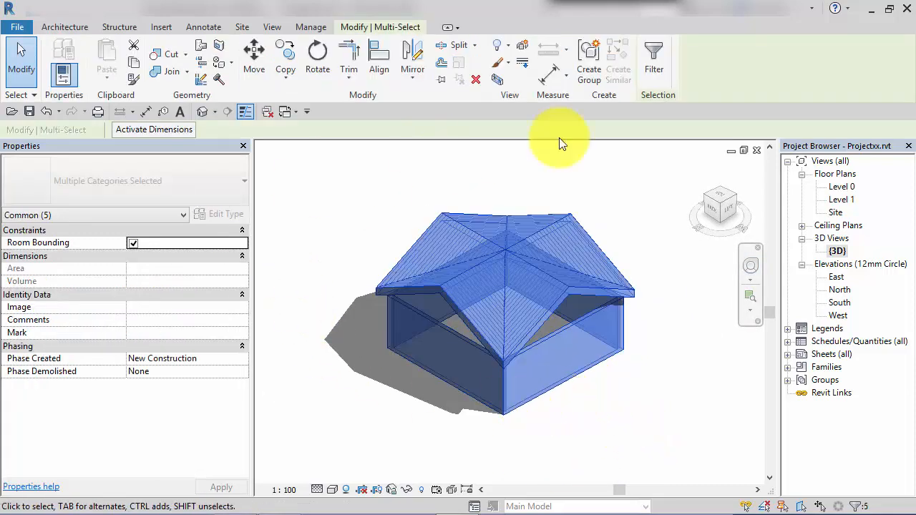
pyautogui.click(656, 64)
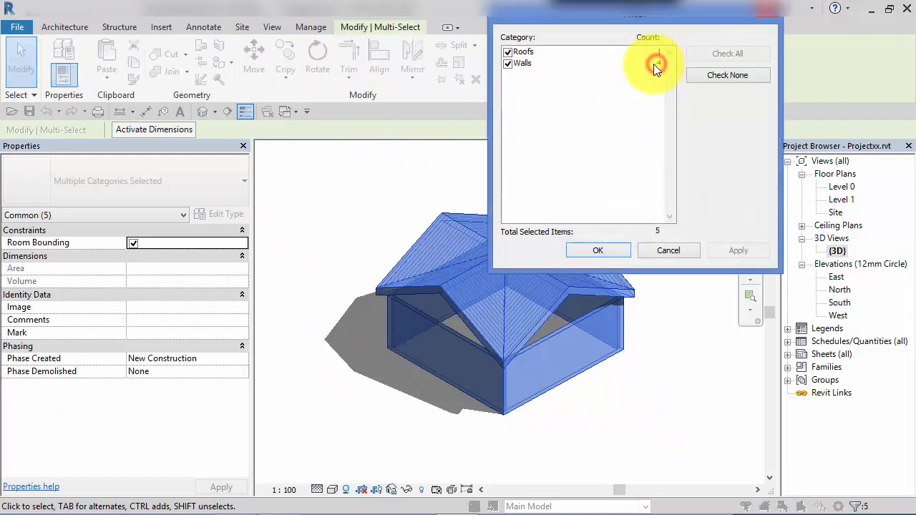
pyautogui.click(508, 52)
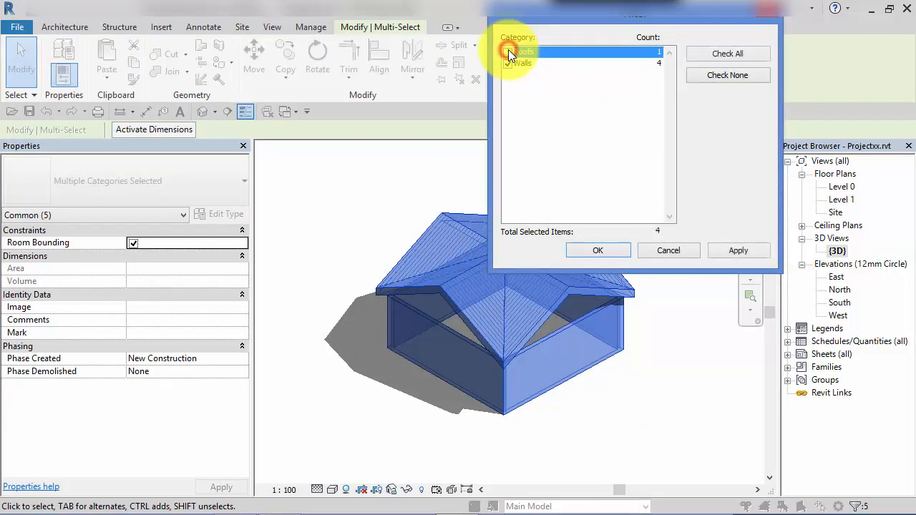
pyautogui.click(614, 250)
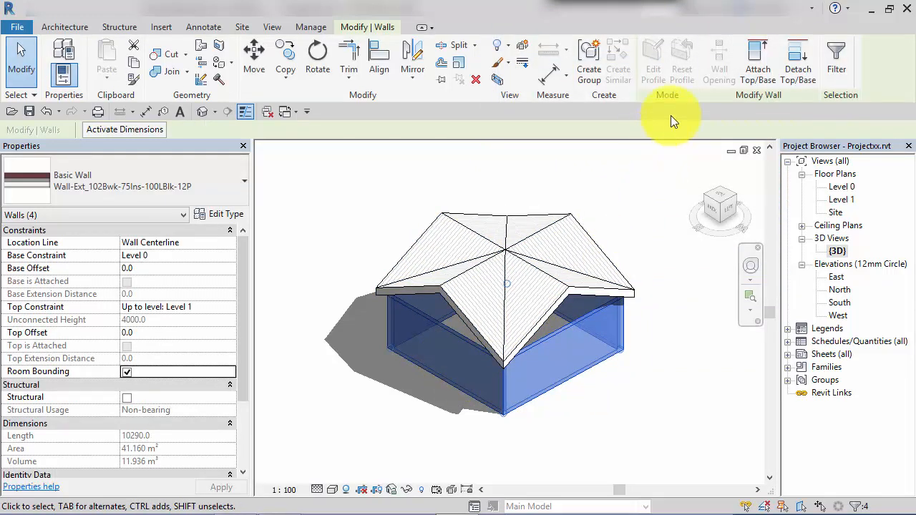
pyautogui.click(755, 61)
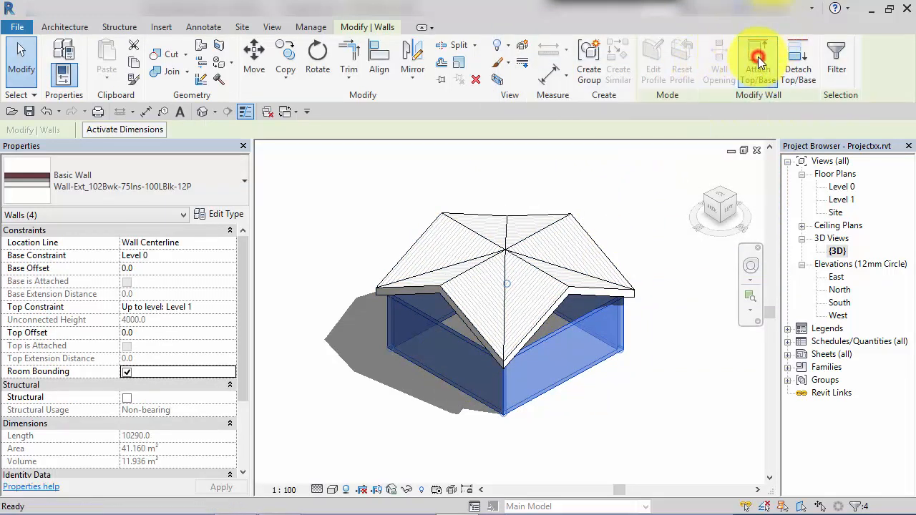
pyautogui.click(507, 224)
pyautogui.click(619, 445)
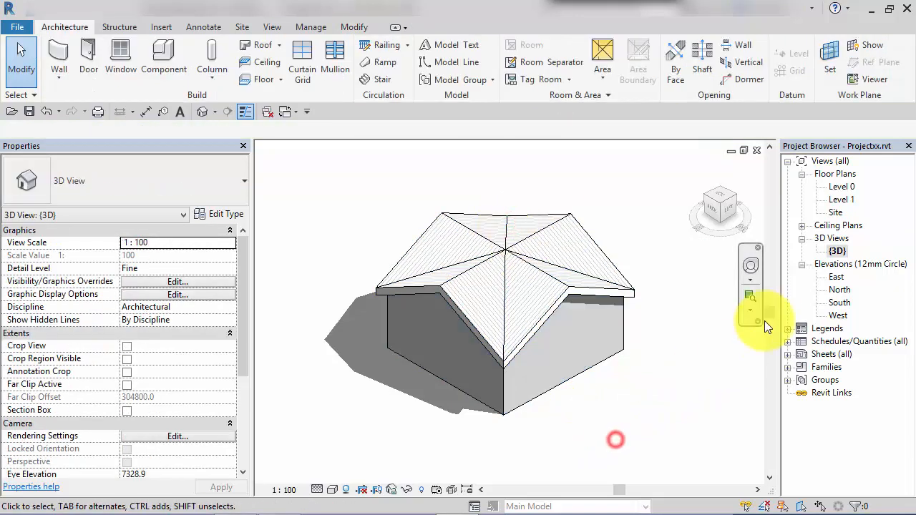
pyautogui.click(751, 267)
pyautogui.moveTo(701, 339); pyautogui.dragTo(730, 381)
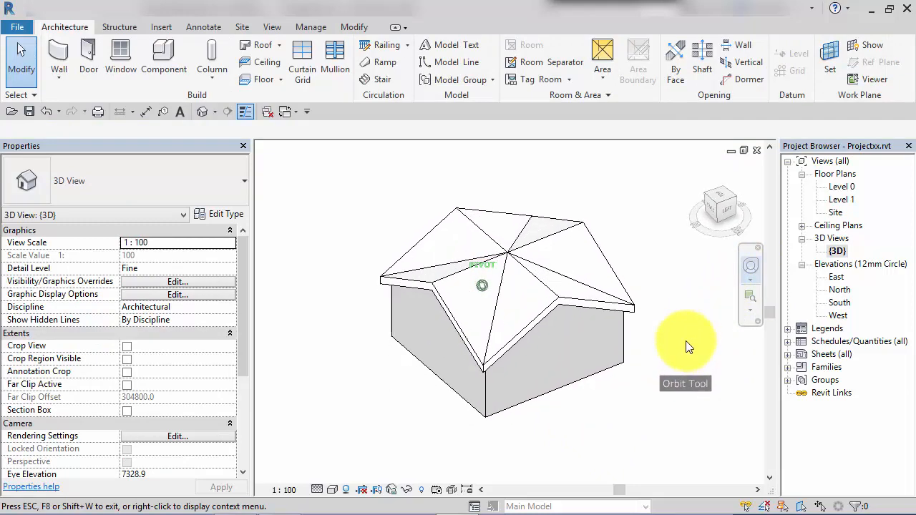